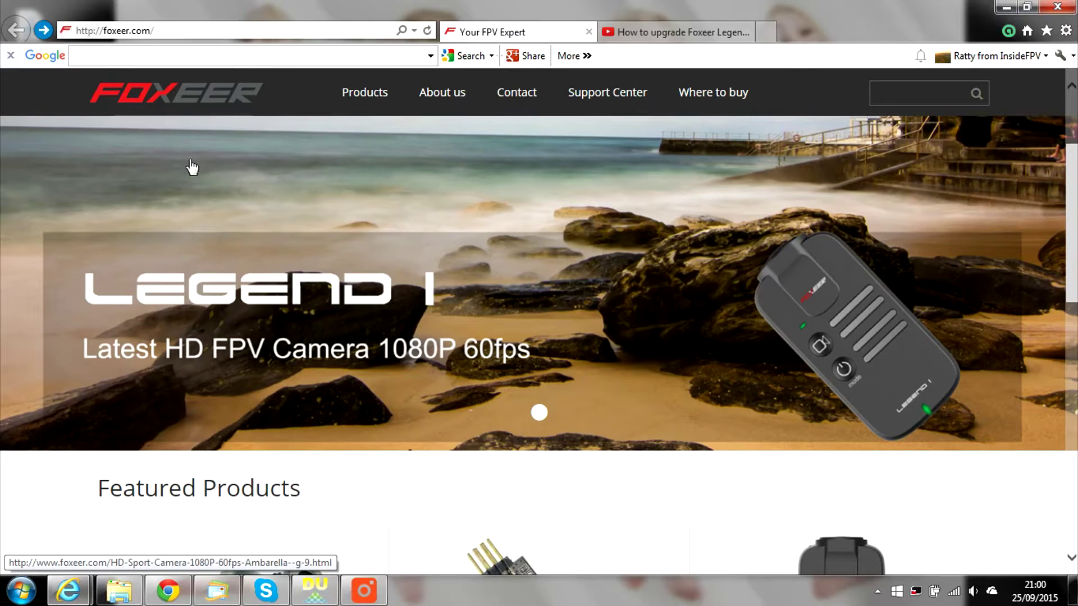
- Open Foxeer's Support Center page for the Firmware V1.2 upgrade, then the Downloads\Foxeer folder
left_click(601, 106)
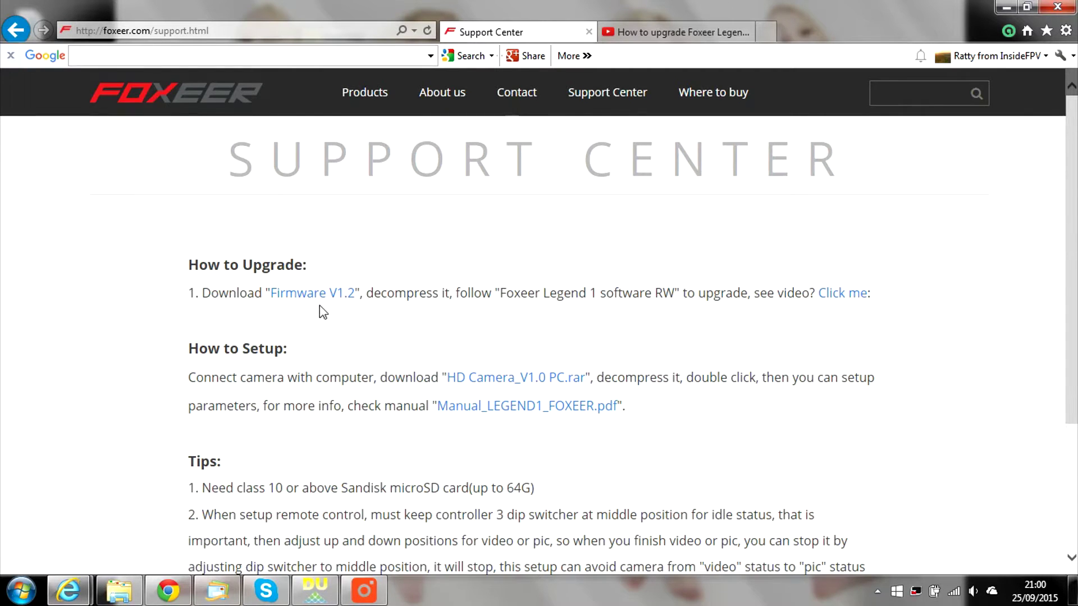
left_click(120, 590)
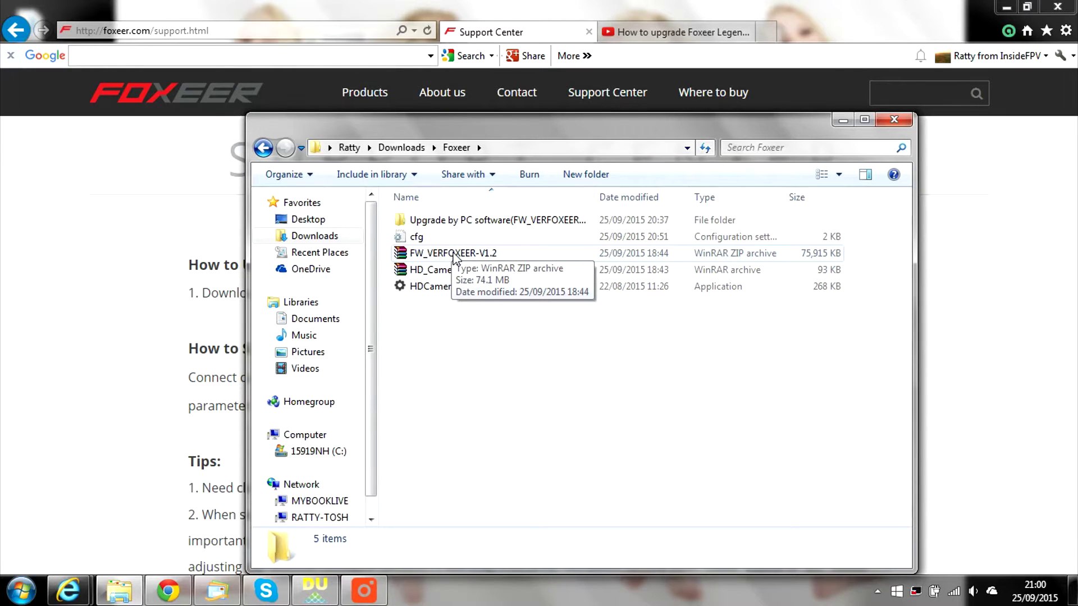
- Go into Upgrade by PC software > SZ-DirectUSB-Setup-v2.2.19.0 > DirectUSB_patch
double_click(456, 222)
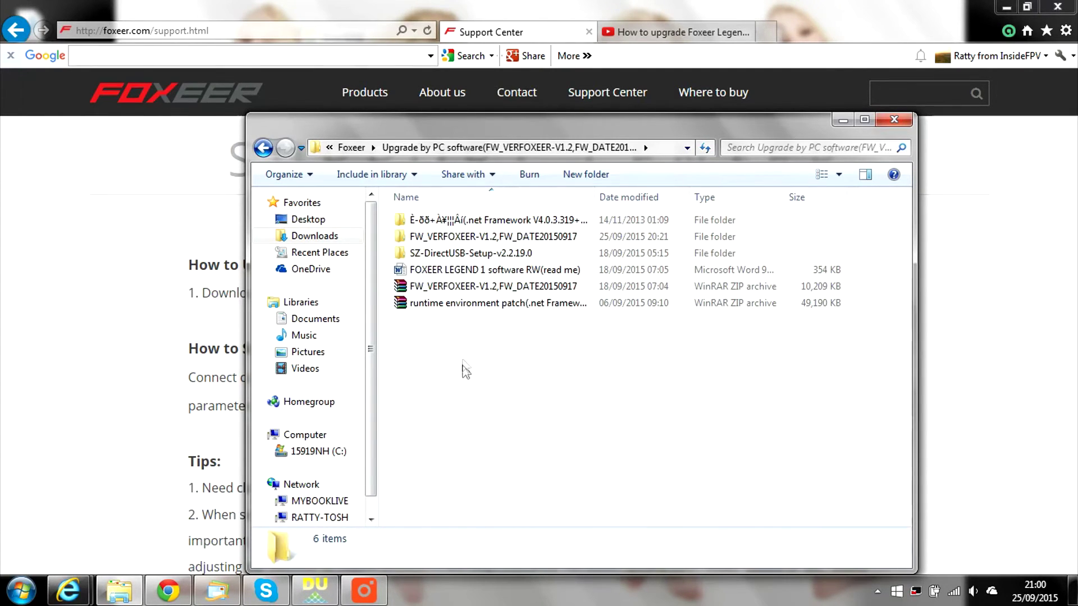
double_click(446, 256)
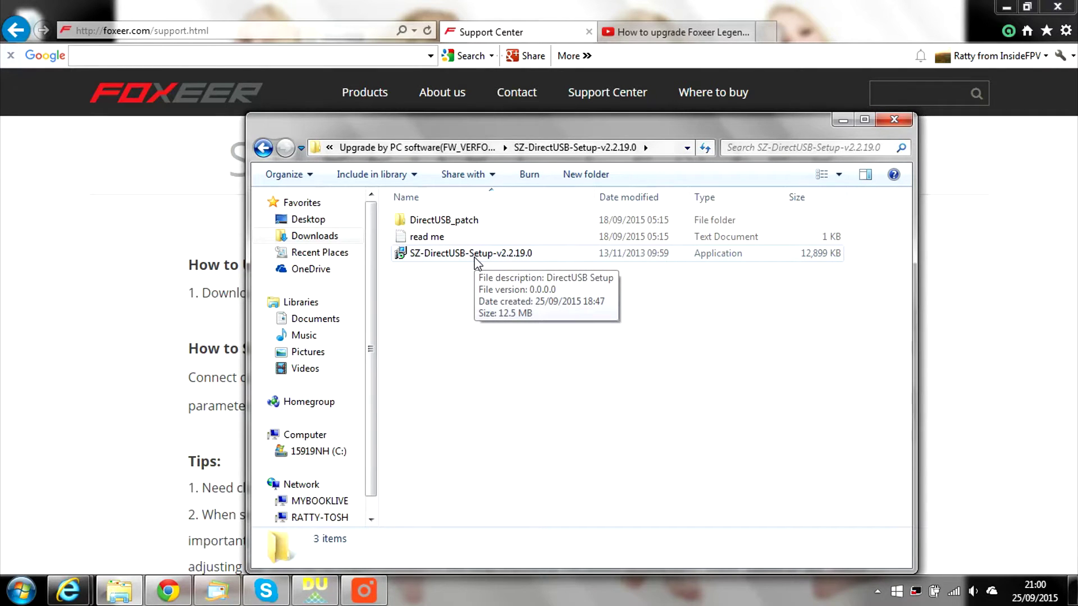
double_click(440, 222)
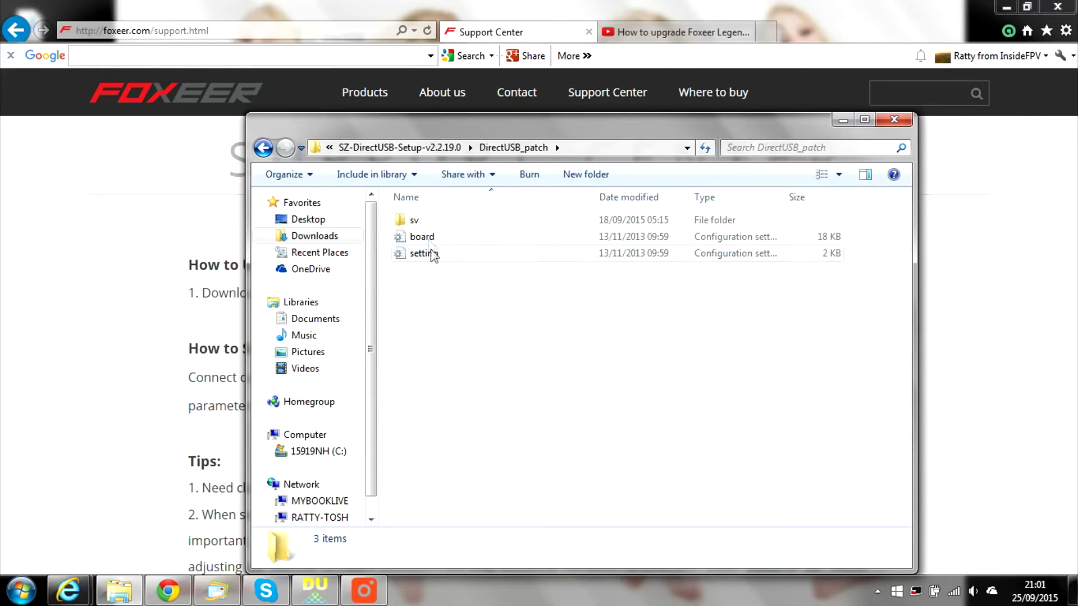
- Look over the board and setting files in DirectUSB_patch, then return to the setup folder
left_click_drag(440, 281, 415, 236)
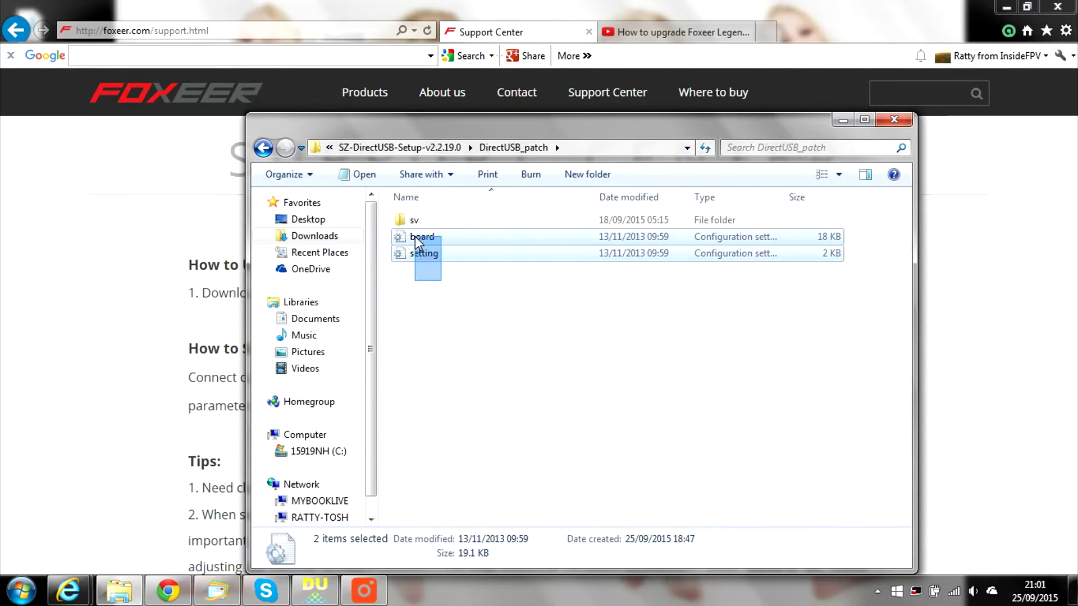
left_click(431, 274)
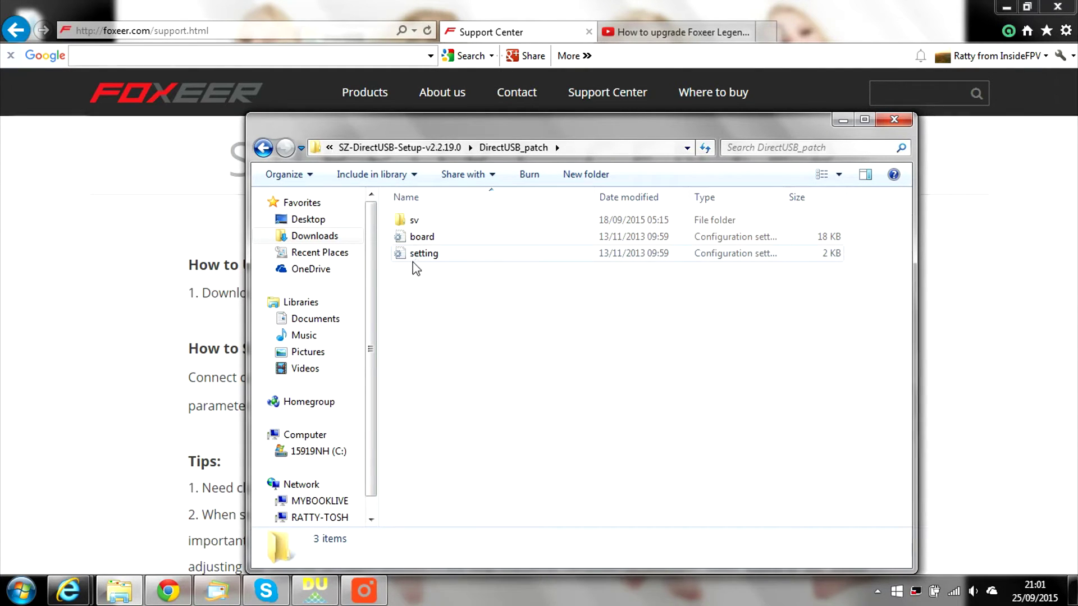
left_click(264, 148)
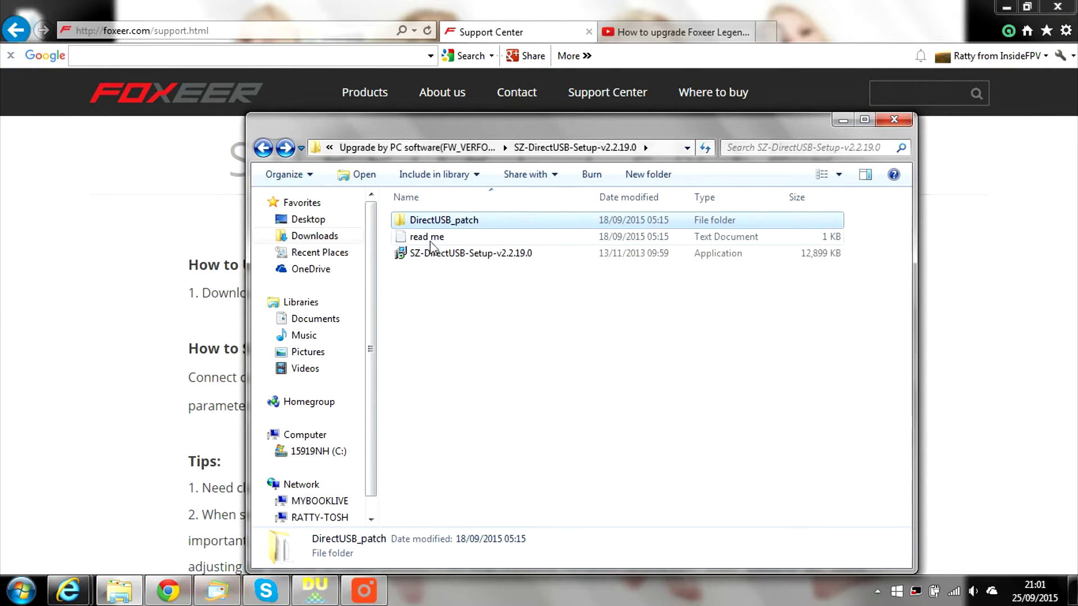
- Open C:\Program Files (x86)\Ambarella\DirectUSB II to check the installed board and setting files
left_click(317, 452)
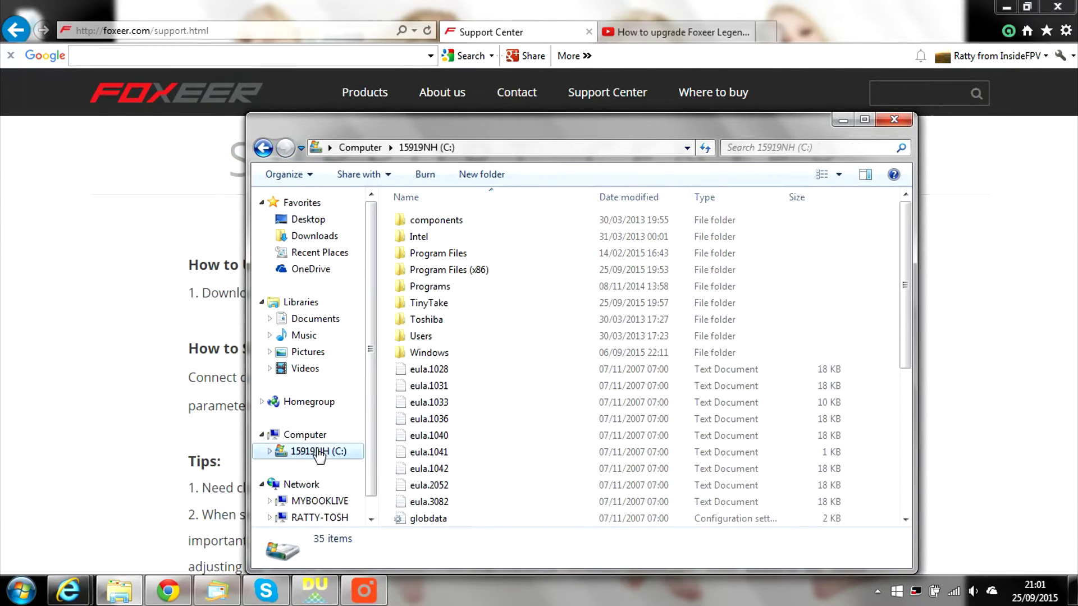
double_click(449, 270)
double_click(440, 239)
left_click(441, 224)
double_click(441, 225)
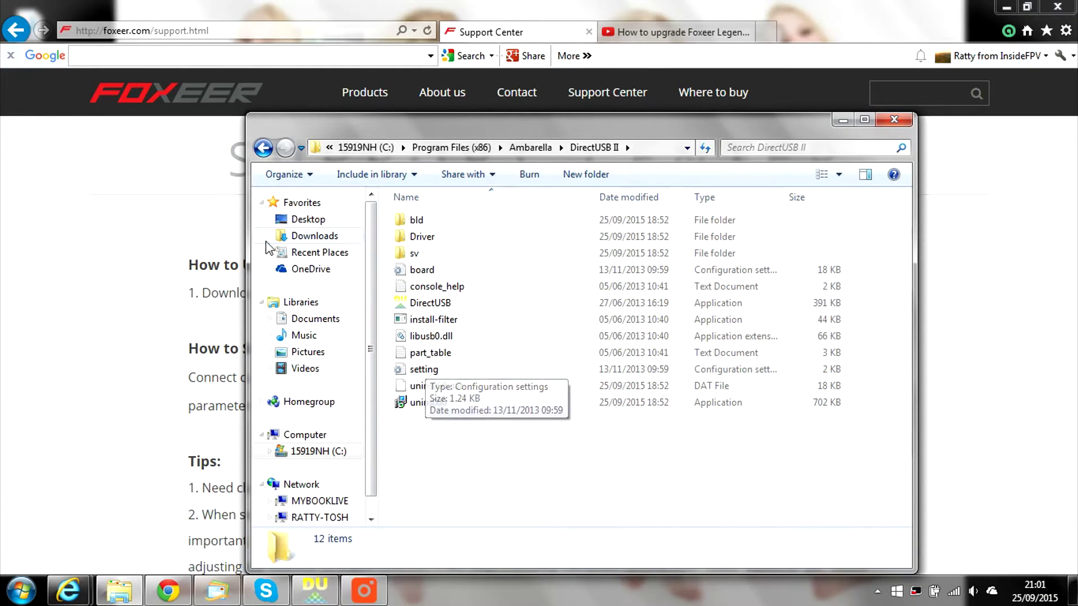
- Step back to the SZ-DirectUSB-Setup-v2.2.19.0 folder
left_click(262, 149)
left_click(261, 150)
left_click(261, 148)
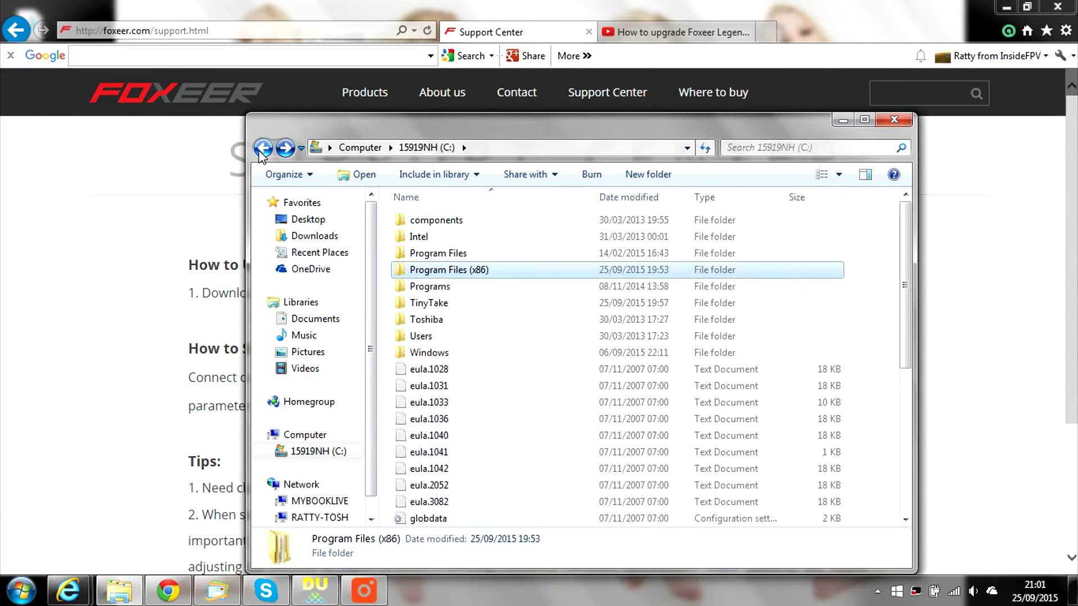
left_click(262, 149)
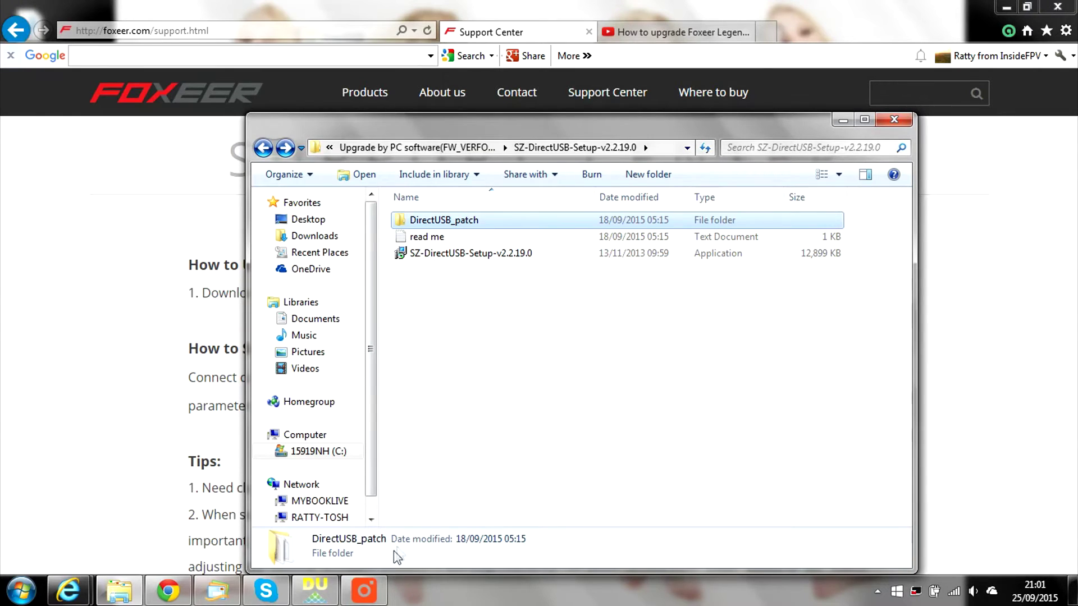
- In DirectUSB, set the Board to a7lbub
left_click(315, 591)
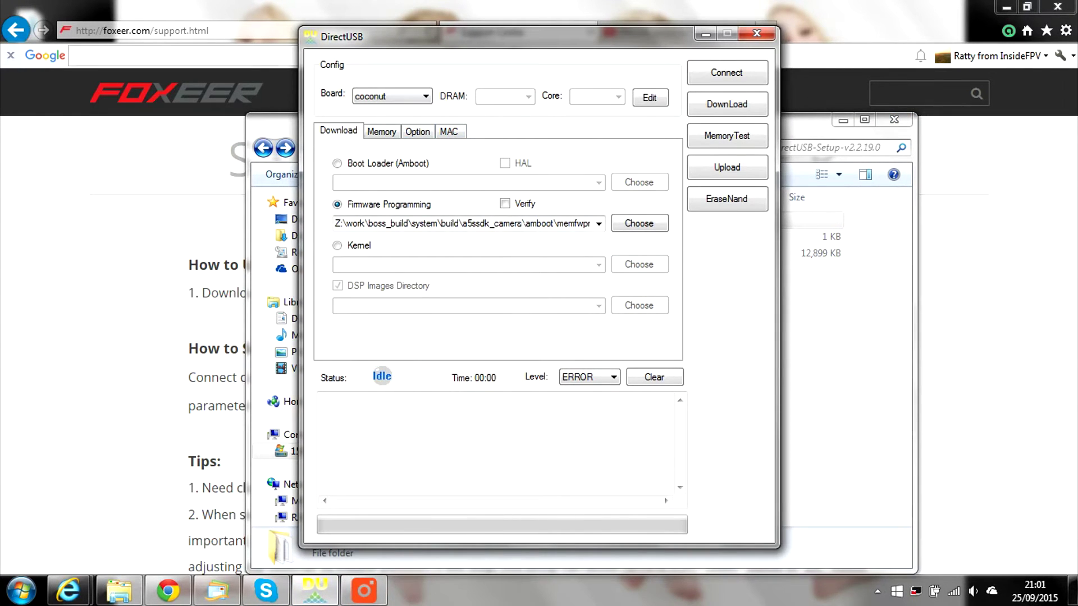
left_click(426, 97)
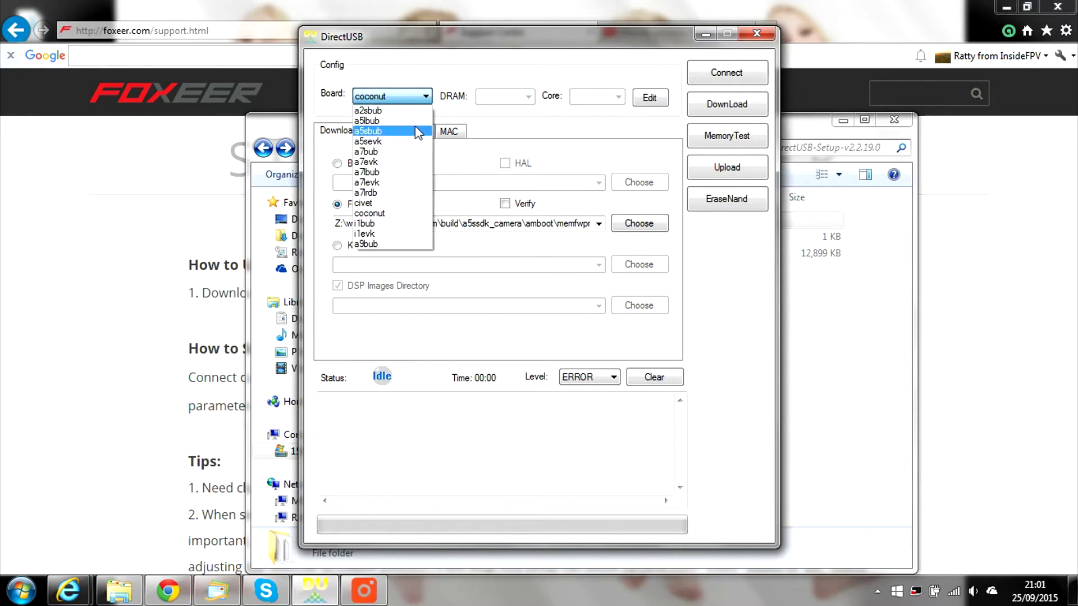
left_click(395, 175)
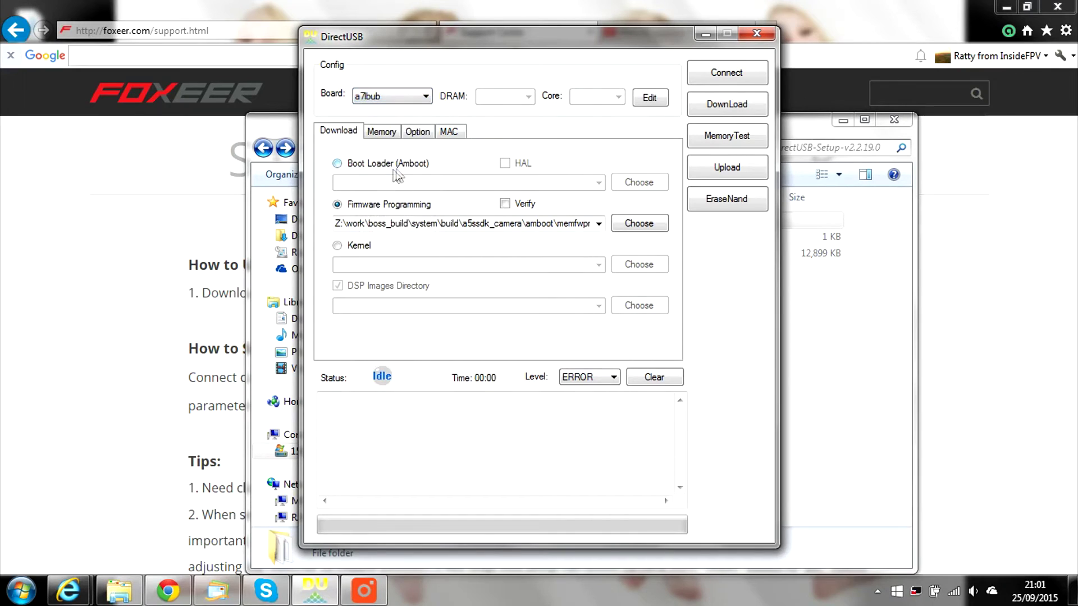
- Load amboot_hal_kernel_romfs_dsp_release.e2b from the FW_VERFOXEER-V1.2 folder as the firmware to program
left_click(638, 223)
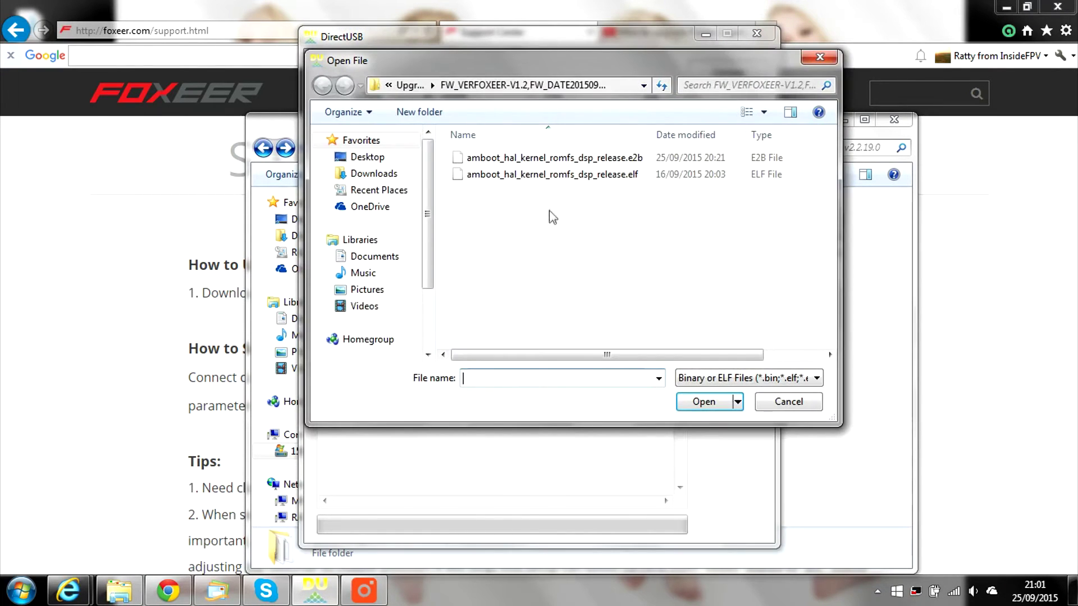
left_click(380, 174)
double_click(690, 173)
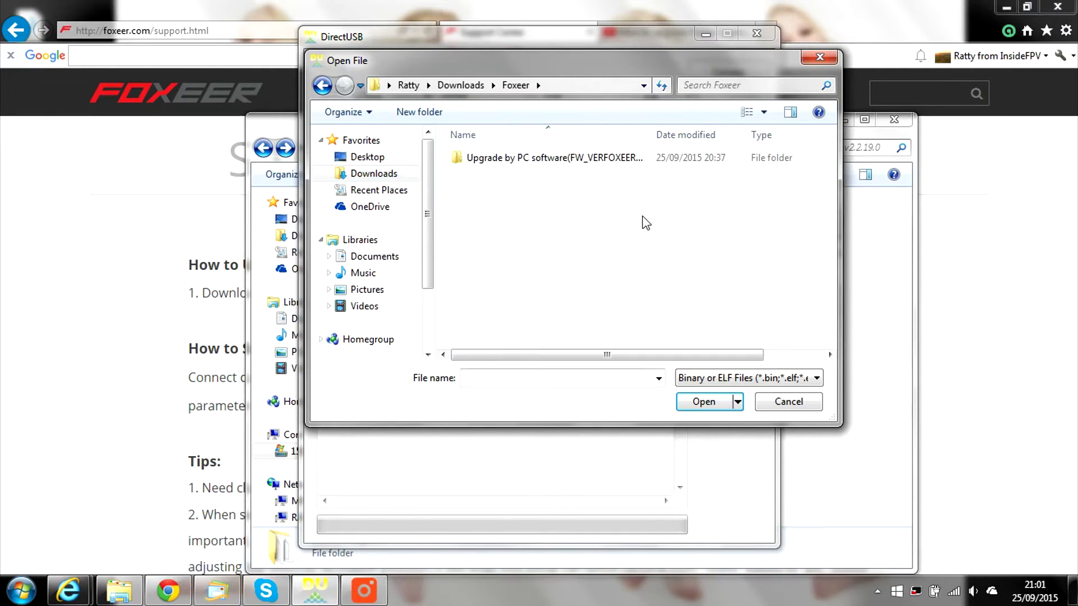
double_click(518, 163)
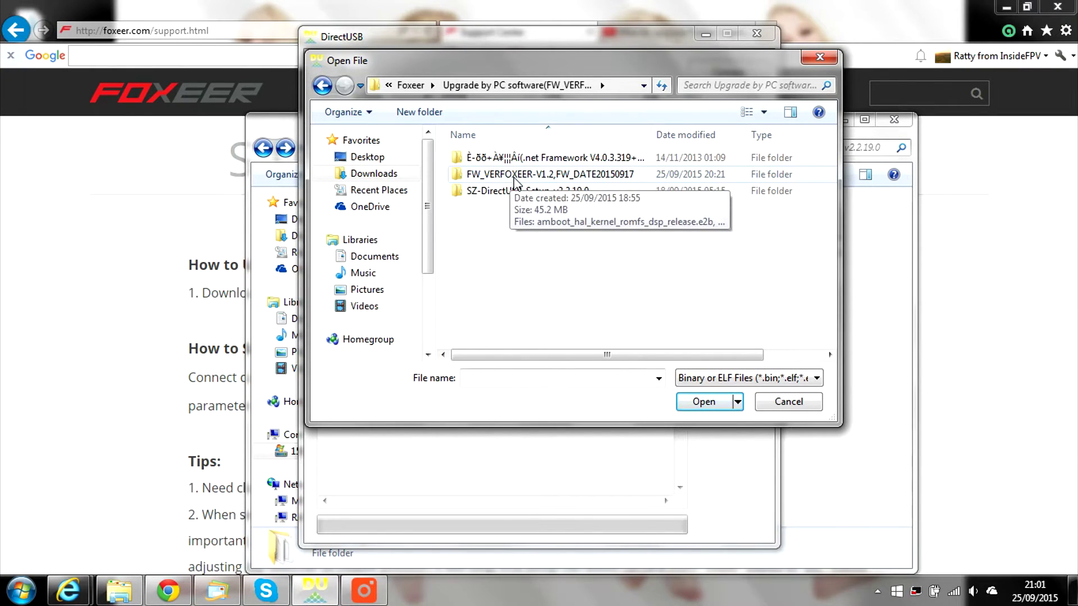
double_click(514, 175)
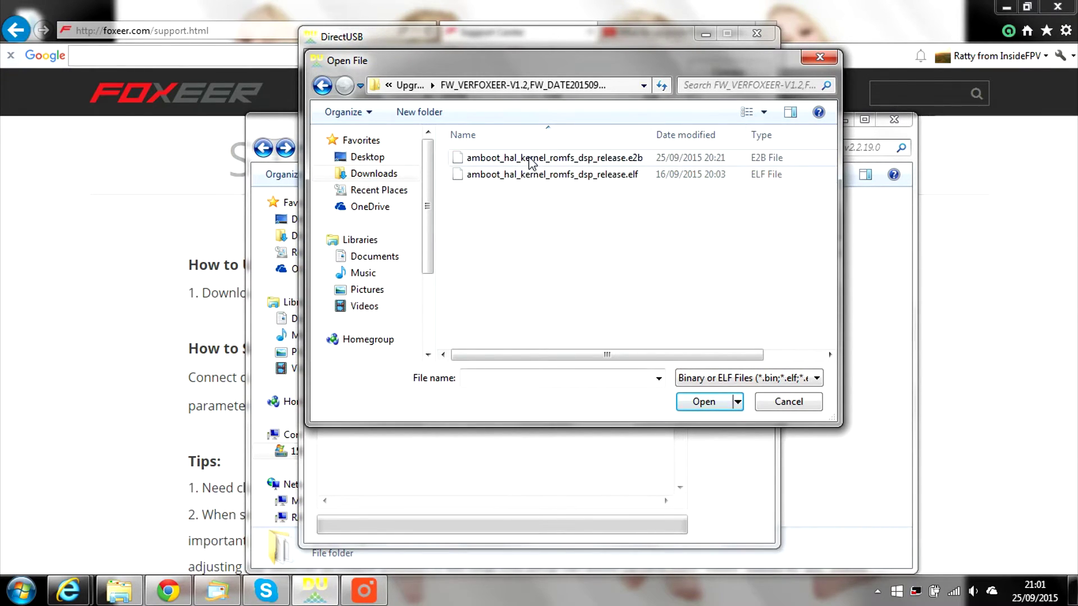
left_click(530, 159)
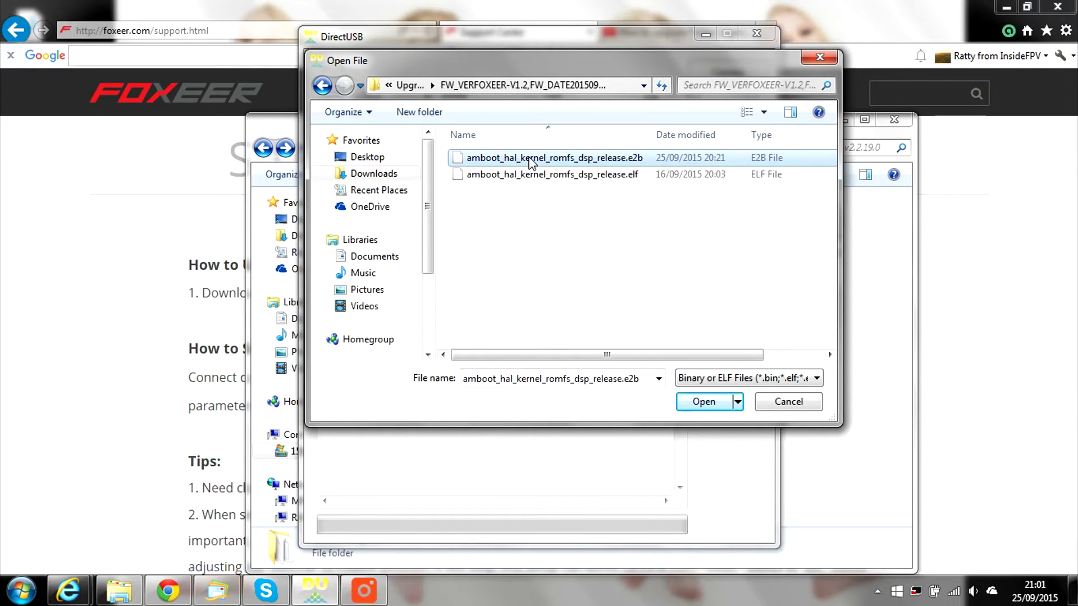
double_click(530, 159)
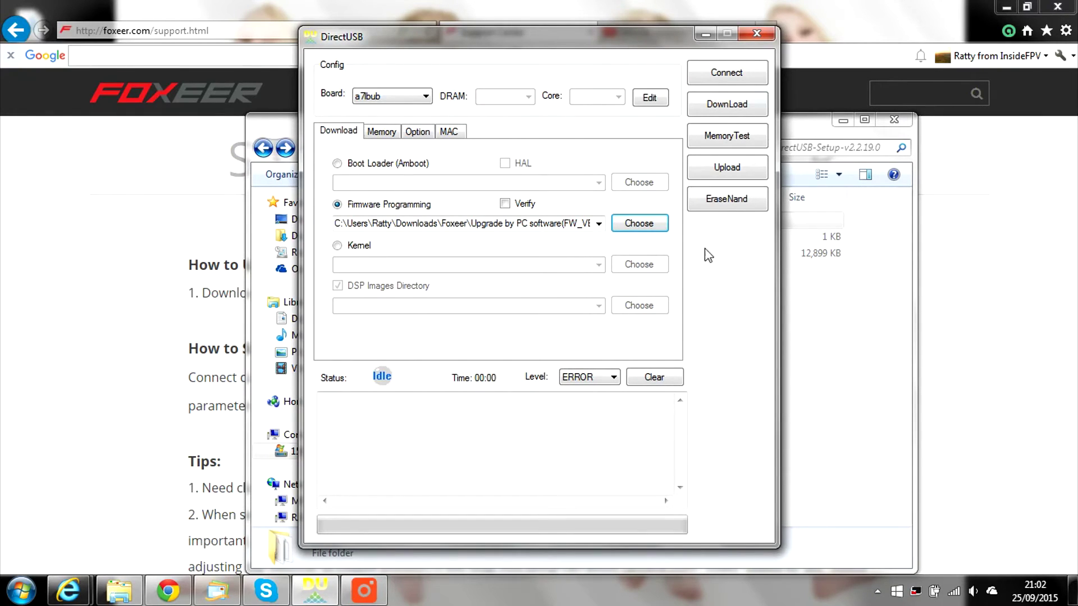
- Connect to the camera and erase its NAND until the log shows AMBA_USB_EraseFlash Done
left_click(720, 76)
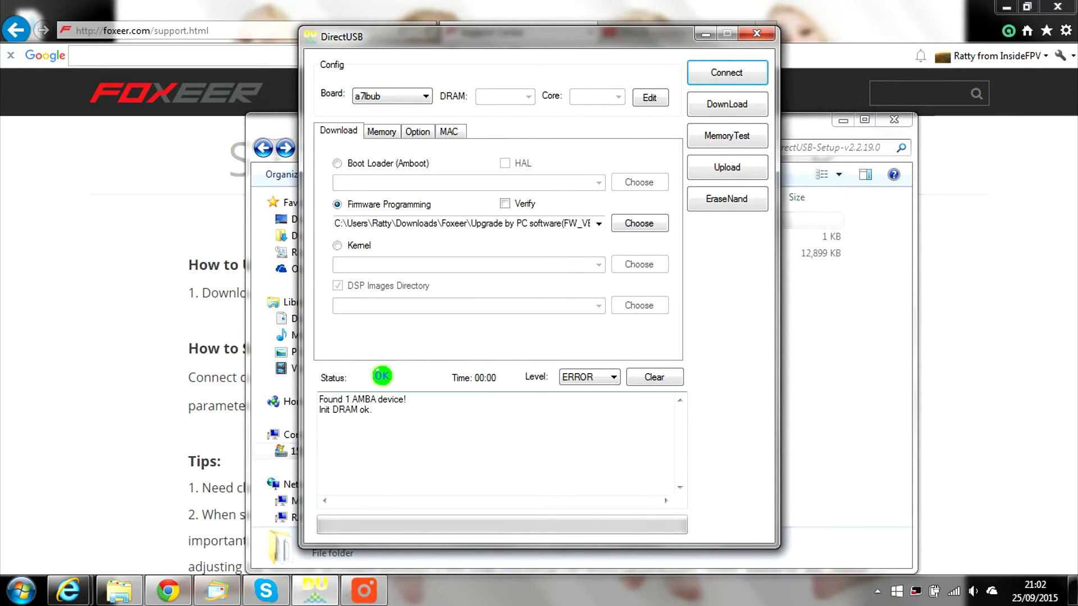
left_click(724, 202)
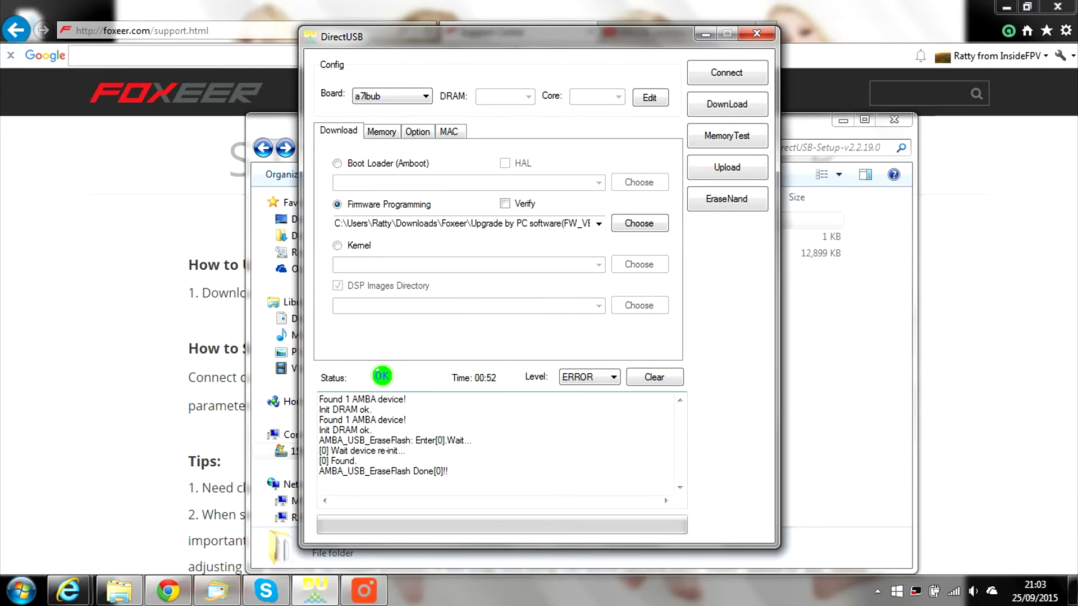
- Start downloading the loaded e2b firmware to the camera
left_click(725, 105)
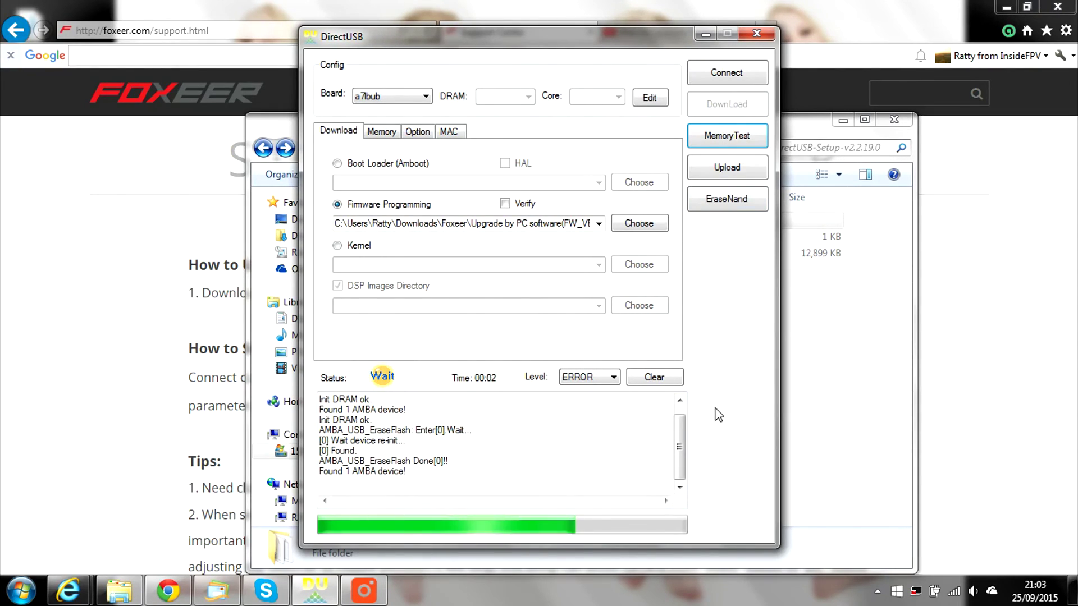